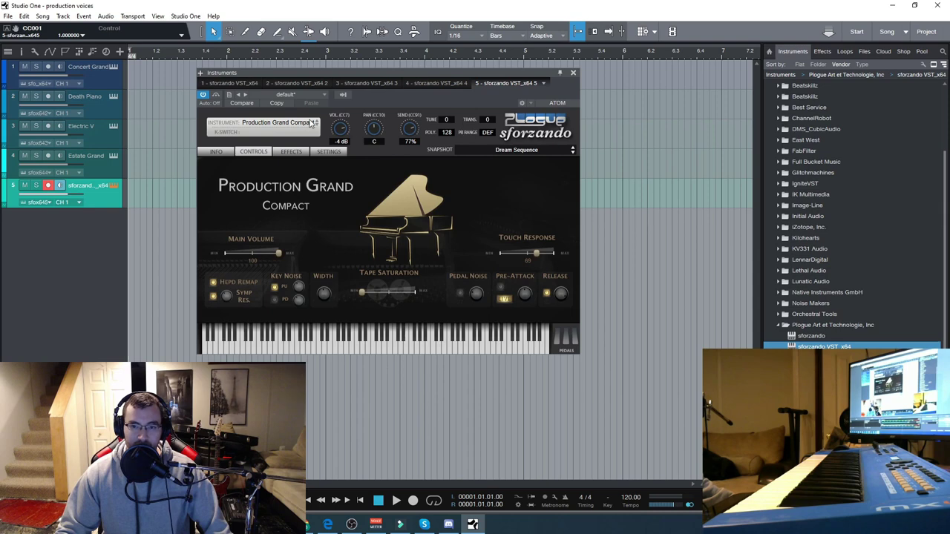
- Browse the instrument list and the Death Piano snapshots available in the Production Grand Compact's sforzando player
{"action": "left_click", "coordinate": [315, 127]}
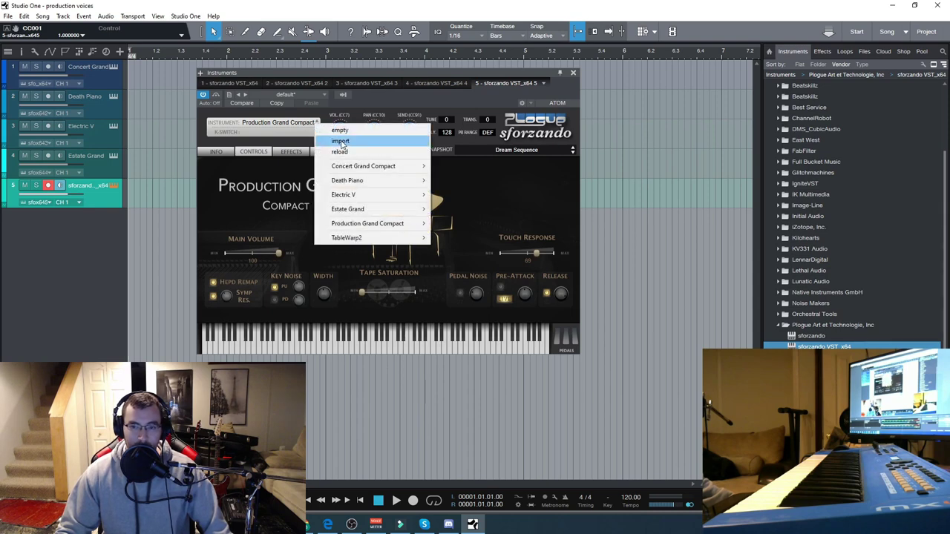
{"action": "left_click_drag", "start_coordinate": [378, 70], "coordinate": [375, 73]}
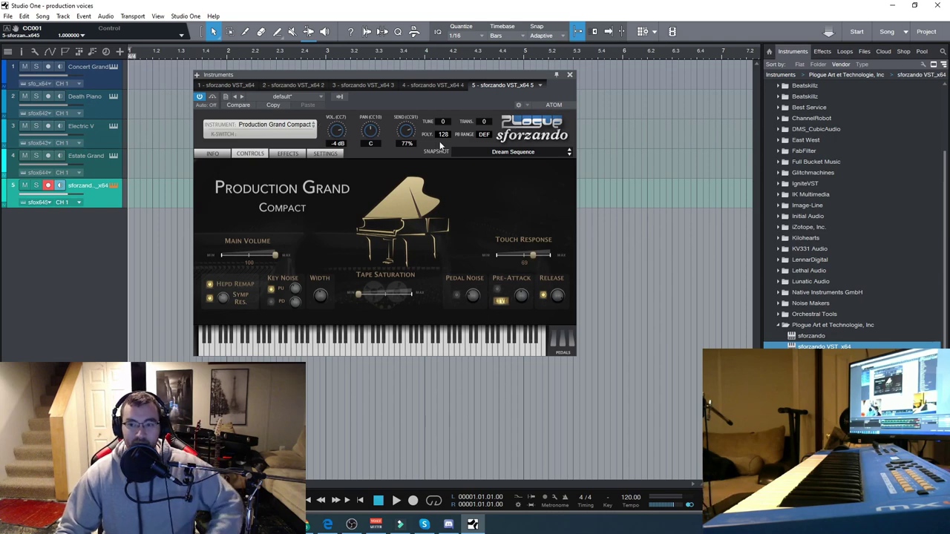
{"action": "left_click", "coordinate": [496, 154]}
{"action": "mouse_move", "coordinate": [527, 194]}
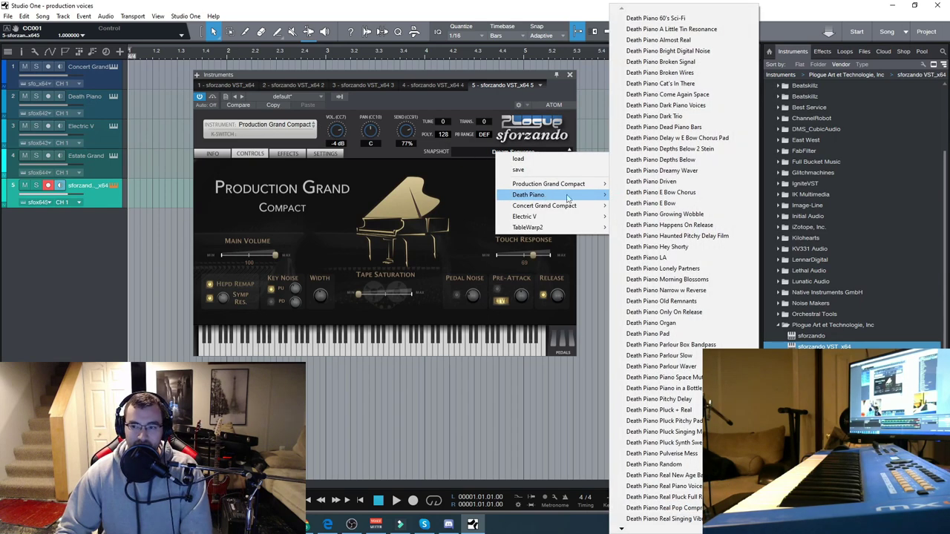
{"action": "left_click", "coordinate": [442, 135]}
{"action": "left_click_drag", "start_coordinate": [433, 75], "coordinate": [439, 75]}
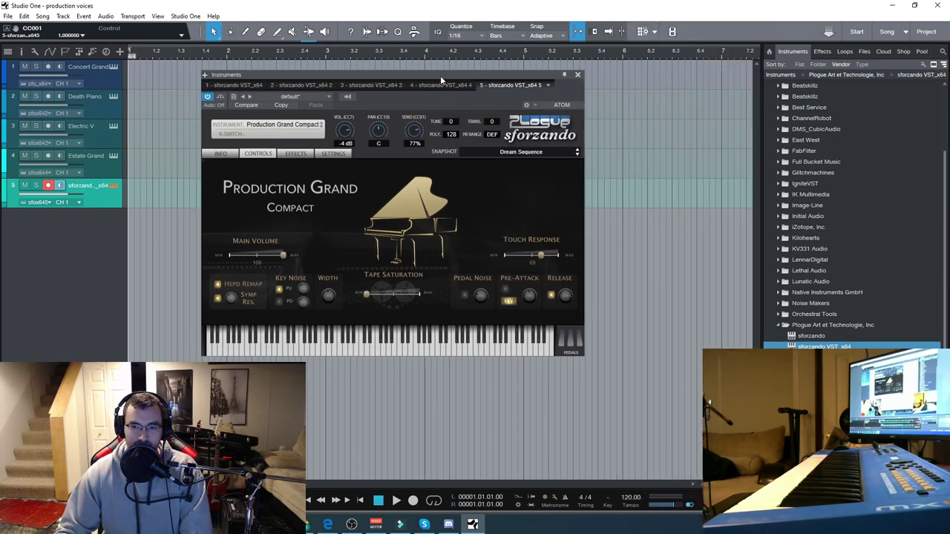
- Select the Concert Grand track and show the Concert Grand Compact's info page
{"action": "left_click", "coordinate": [88, 70]}
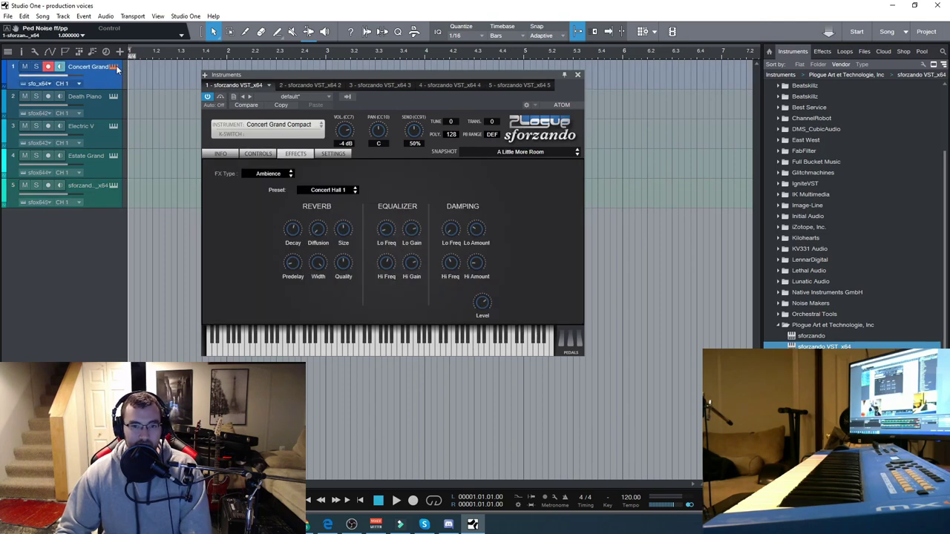
{"action": "left_click", "coordinate": [209, 154]}
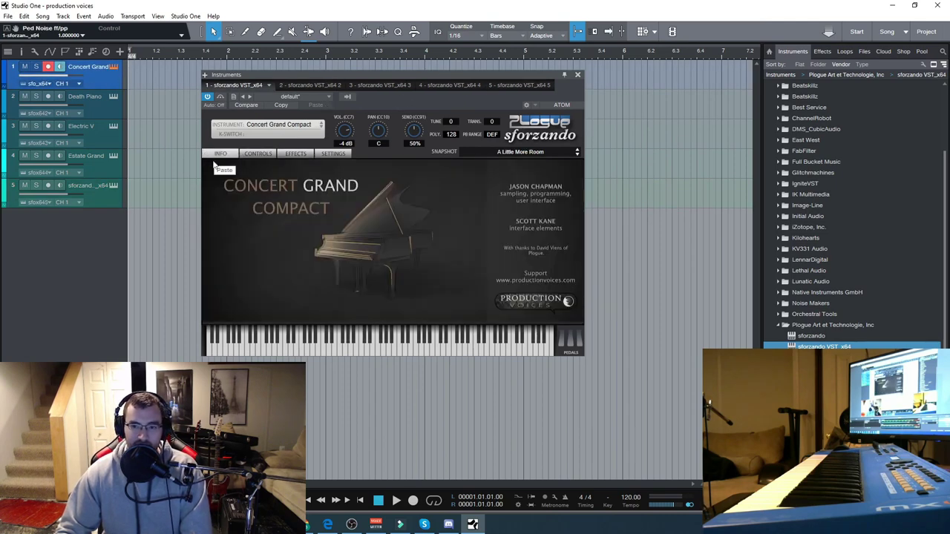
{"action": "left_click_drag", "start_coordinate": [481, 75], "coordinate": [472, 76]}
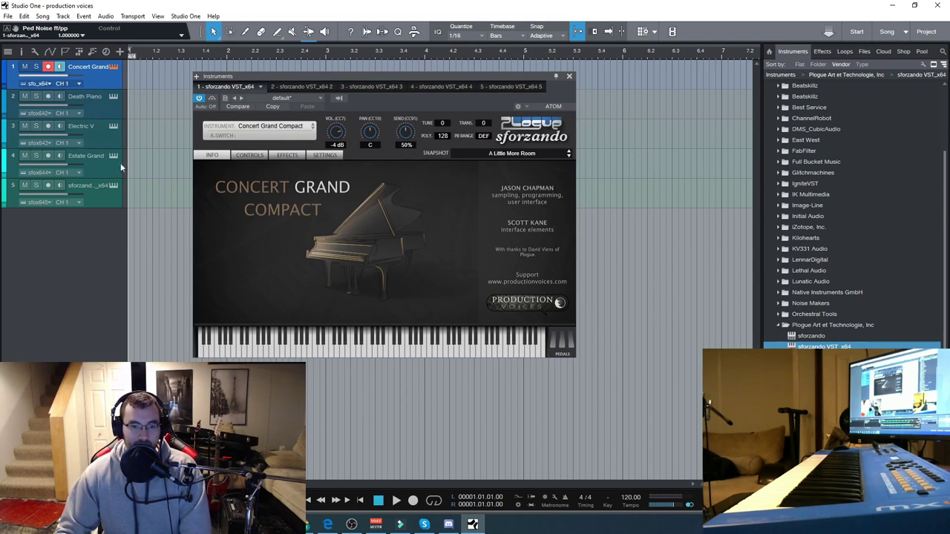
{"action": "left_click", "coordinate": [107, 187]}
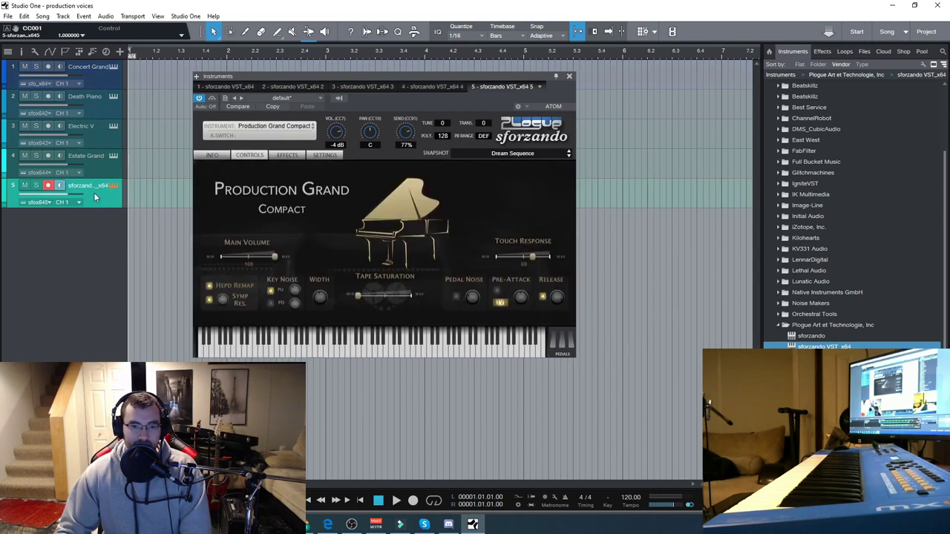
{"action": "left_click", "coordinate": [104, 79]}
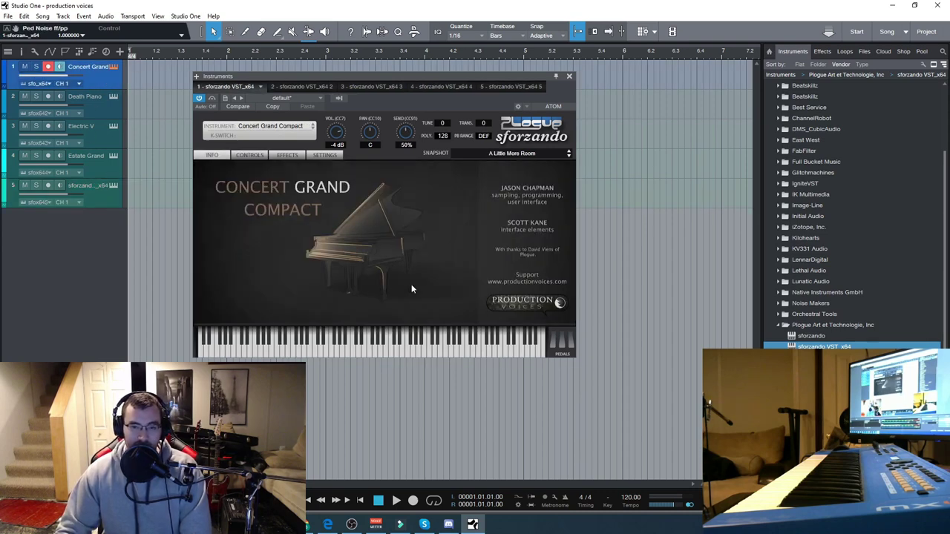
{"action": "left_click", "coordinate": [101, 110]}
{"action": "left_click", "coordinate": [104, 81]}
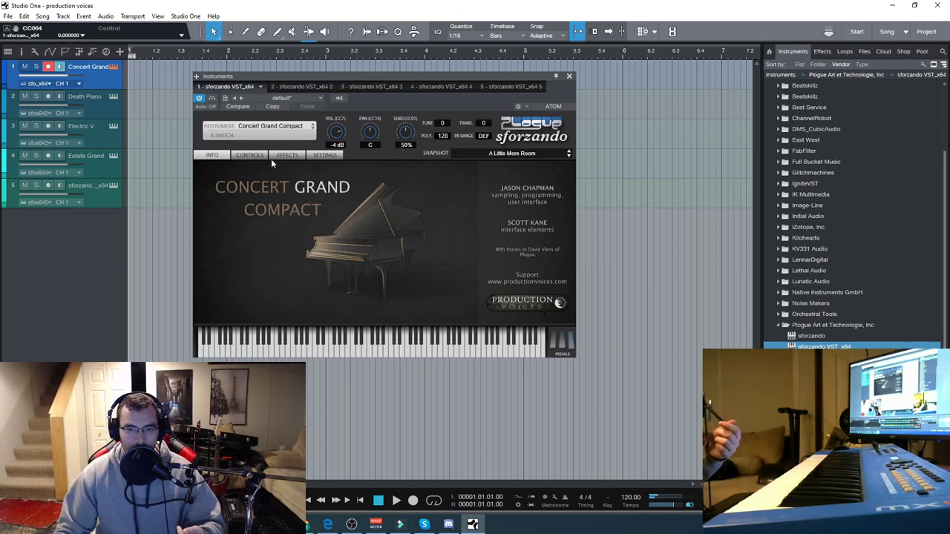
- Try the Concert Grand's tape saturation at maximum and return it to minimum
{"action": "left_click", "coordinate": [252, 155]}
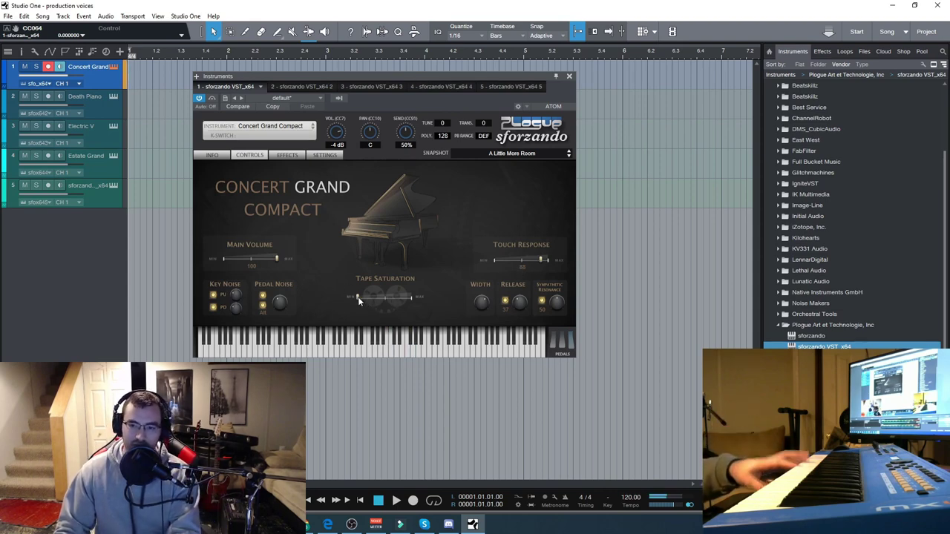
{"action": "left_click_drag", "start_coordinate": [359, 299], "coordinate": [440, 299]}
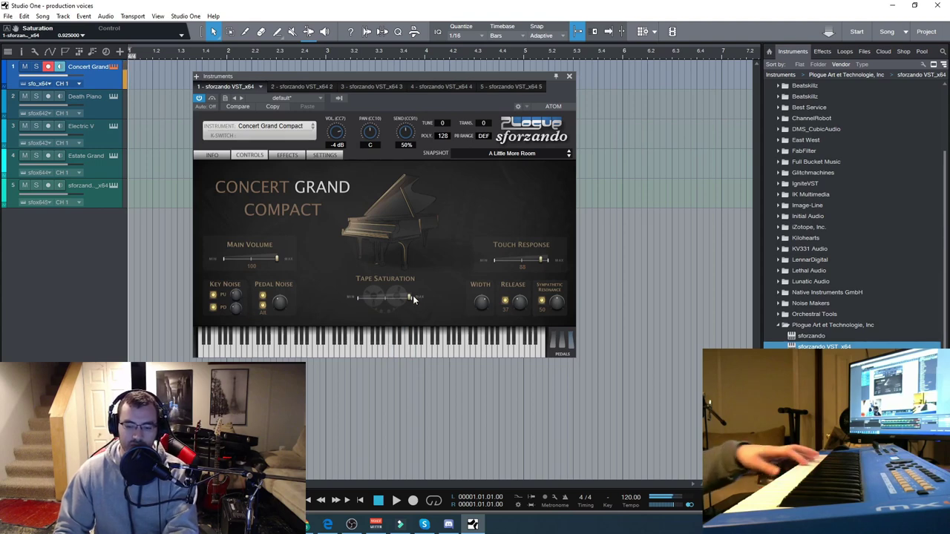
{"action": "left_click_drag", "start_coordinate": [413, 299], "coordinate": [569, 348]}
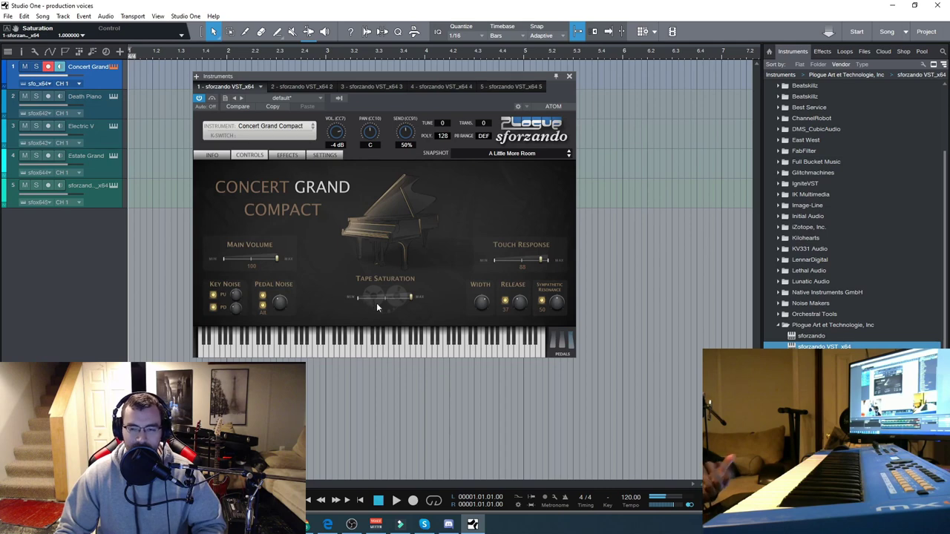
- Review the Concert Grand's effects and settings pages and return to its info page
{"action": "left_click", "coordinate": [286, 155]}
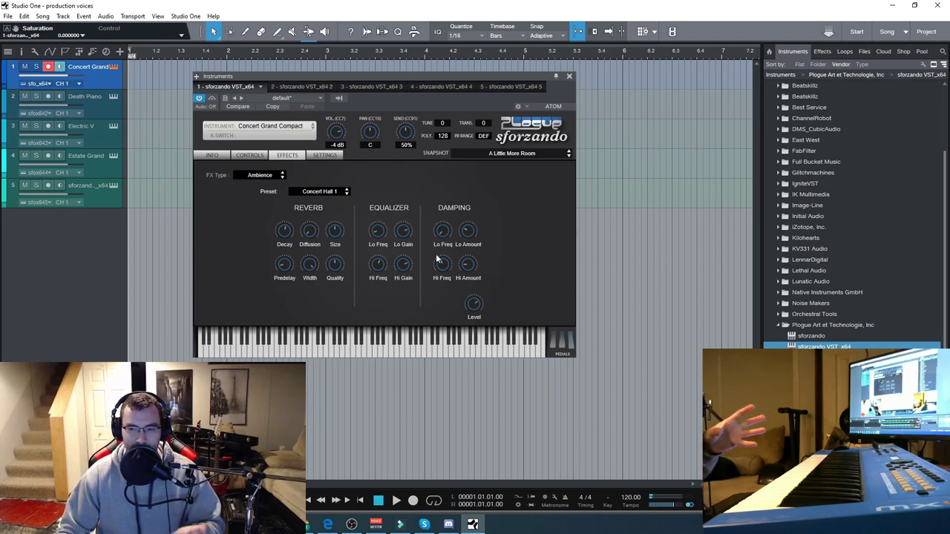
{"action": "left_click", "coordinate": [332, 155]}
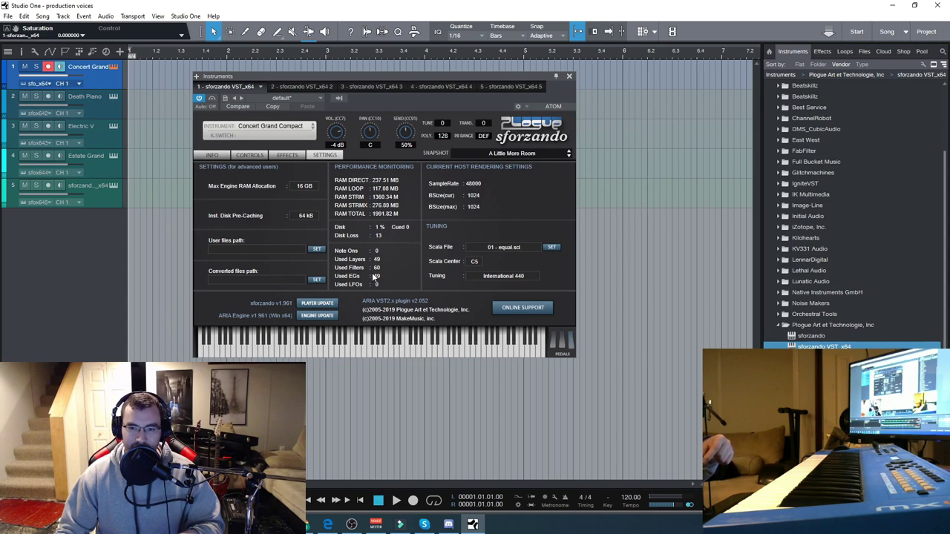
{"action": "left_click", "coordinate": [212, 155]}
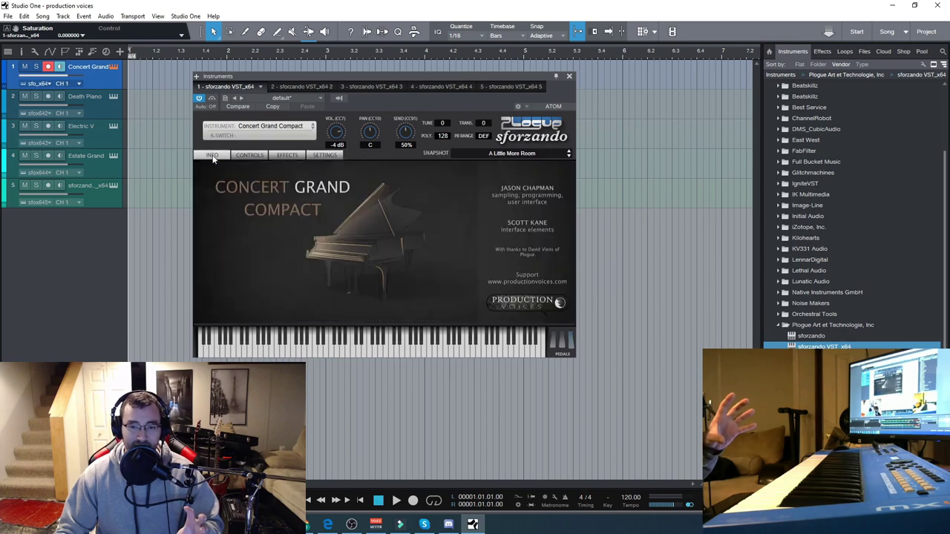
{"action": "left_click", "coordinate": [323, 155]}
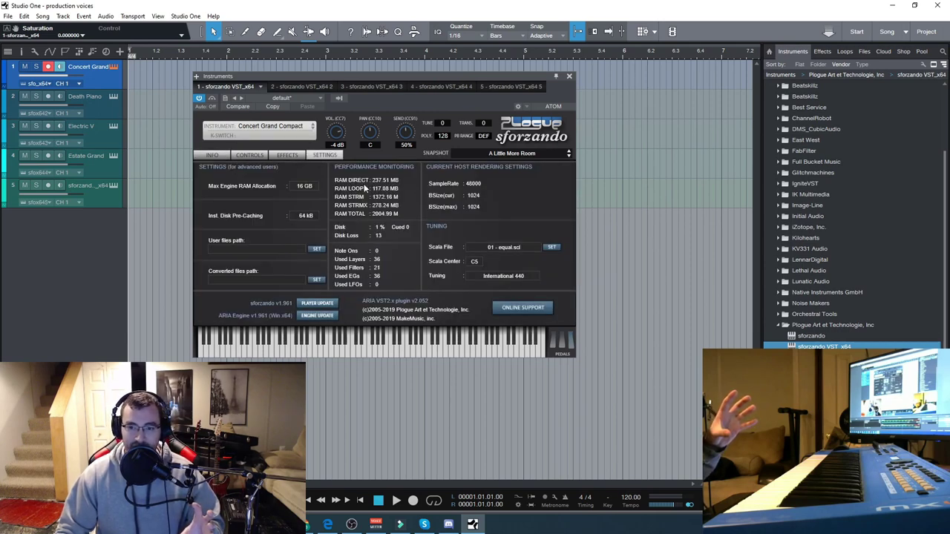
{"action": "left_click", "coordinate": [212, 155]}
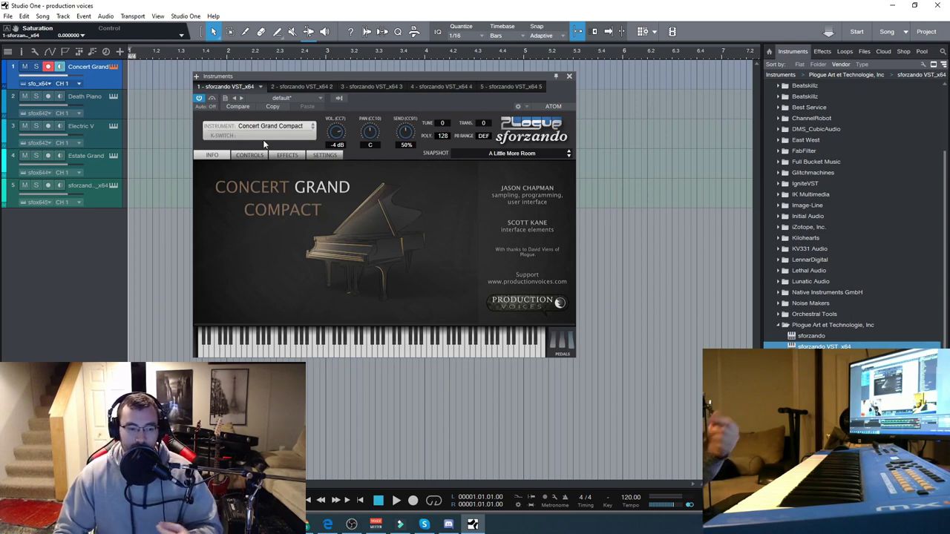
- Select the Death Piano track, show the mixer and raise the track's channel volume to +10 dB
{"action": "left_click", "coordinate": [112, 106]}
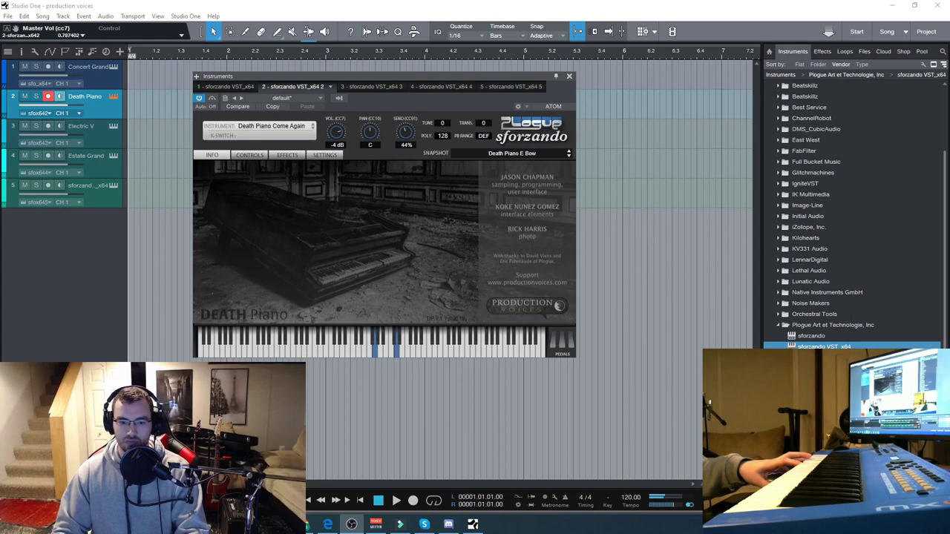
{"action": "key", "text": "F3"}
{"action": "left_click_drag", "start_coordinate": [431, 79], "coordinate": [462, 36]}
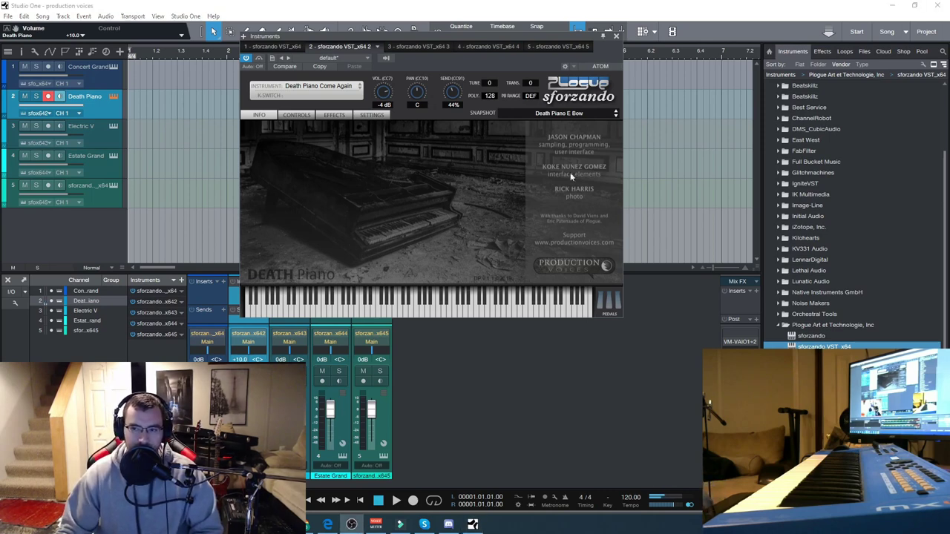
{"action": "left_click_drag", "start_coordinate": [488, 47], "coordinate": [455, 42]}
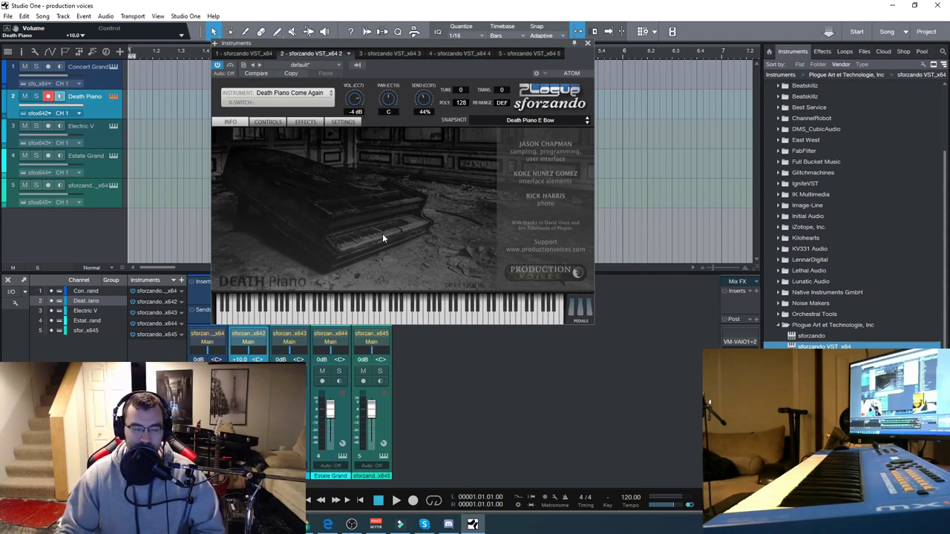
- Browse the Death Piano's snapshot list without loading another preset
{"action": "left_click", "coordinate": [563, 122]}
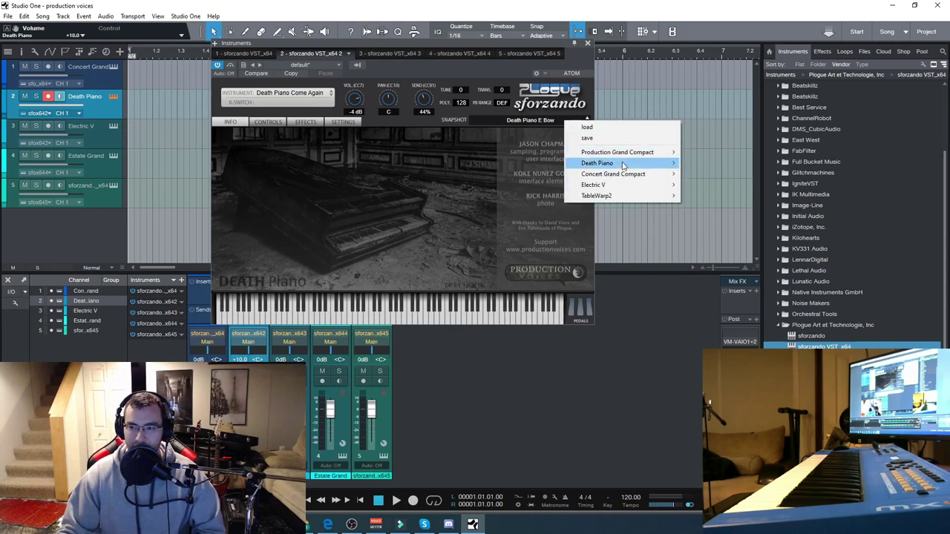
{"action": "mouse_move", "coordinate": [624, 163]}
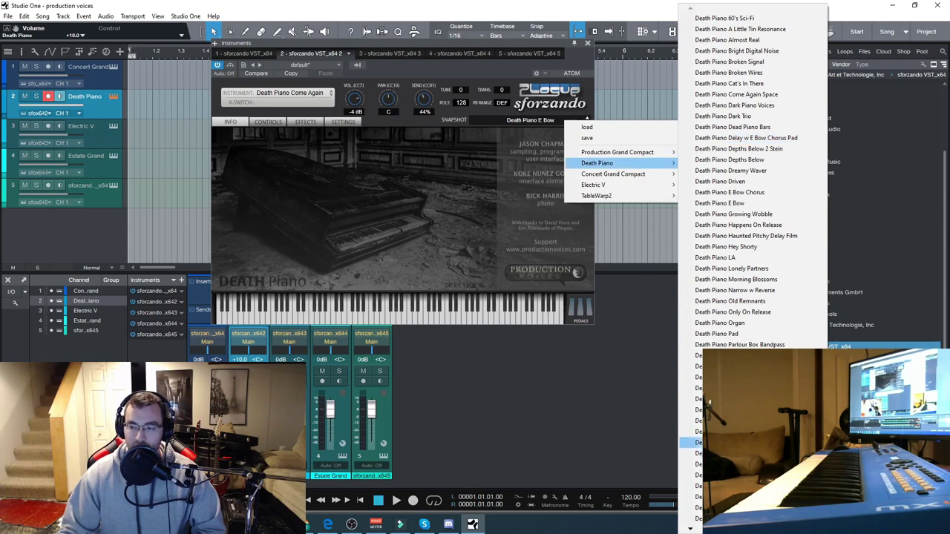
{"action": "left_click", "coordinate": [211, 132]}
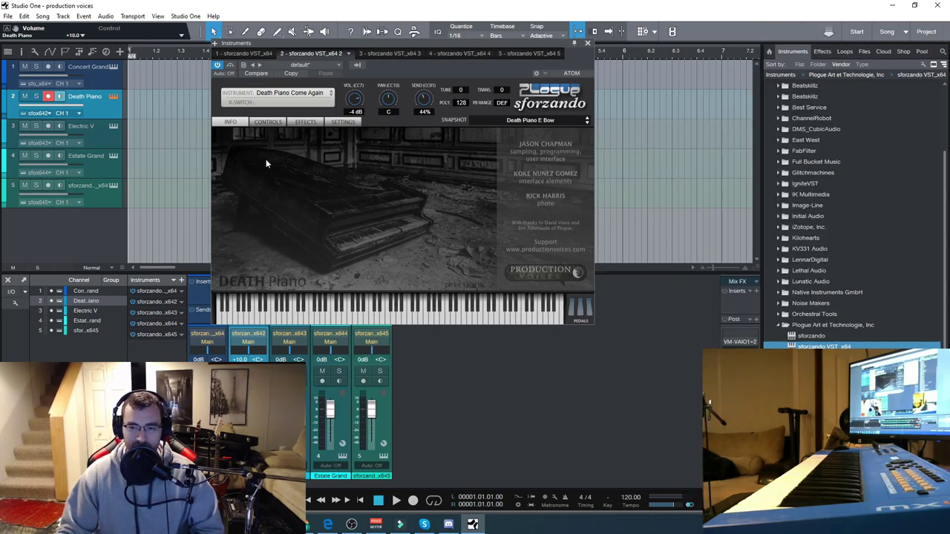
- Select the Electric V track and show the instrument's info page
{"action": "left_click", "coordinate": [102, 138]}
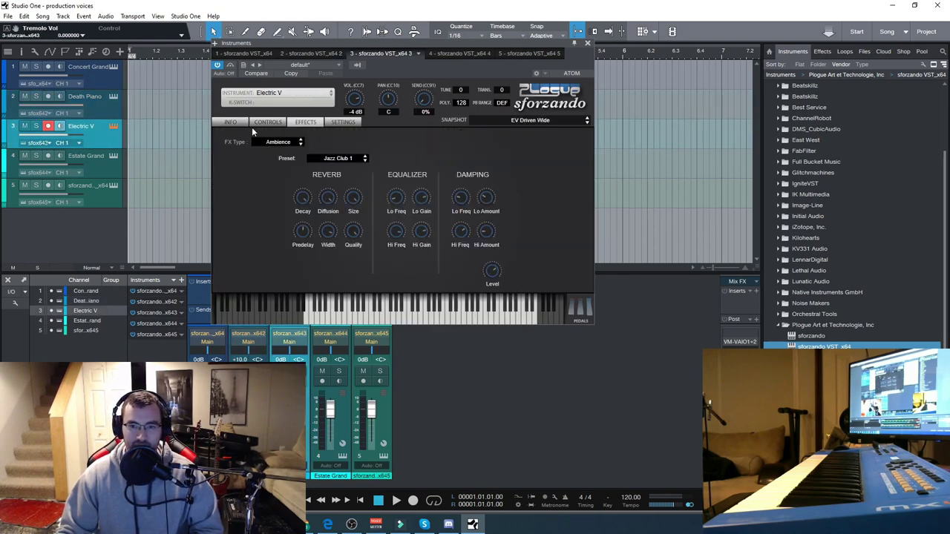
{"action": "left_click", "coordinate": [231, 122]}
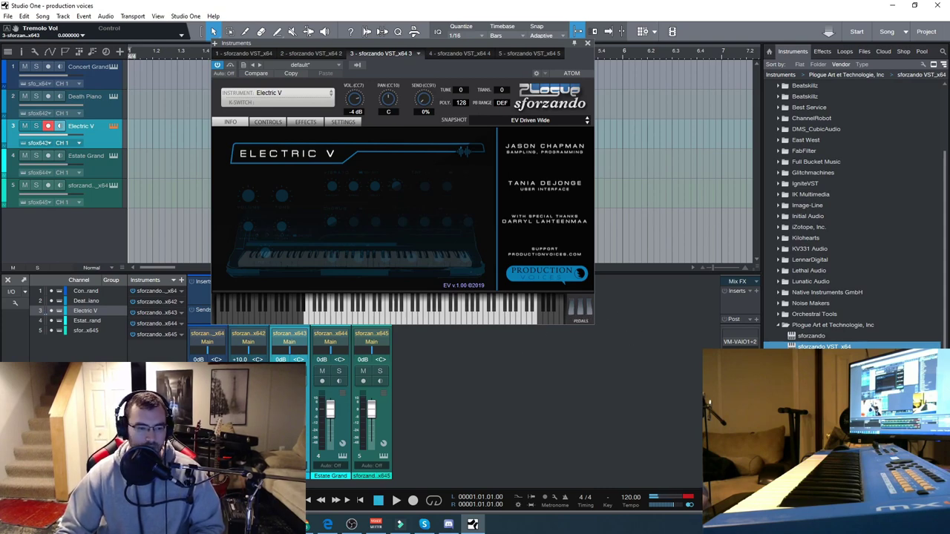
{"action": "left_click", "coordinate": [351, 524]}
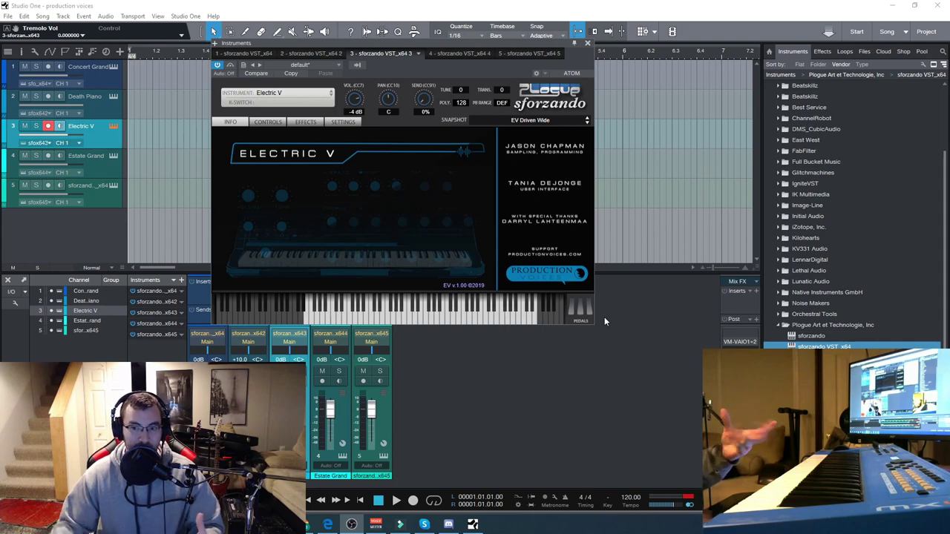
- Select the Estate Grand track, show its info page and raise its channel volume to about +4.9 dB
{"action": "left_click", "coordinate": [149, 172]}
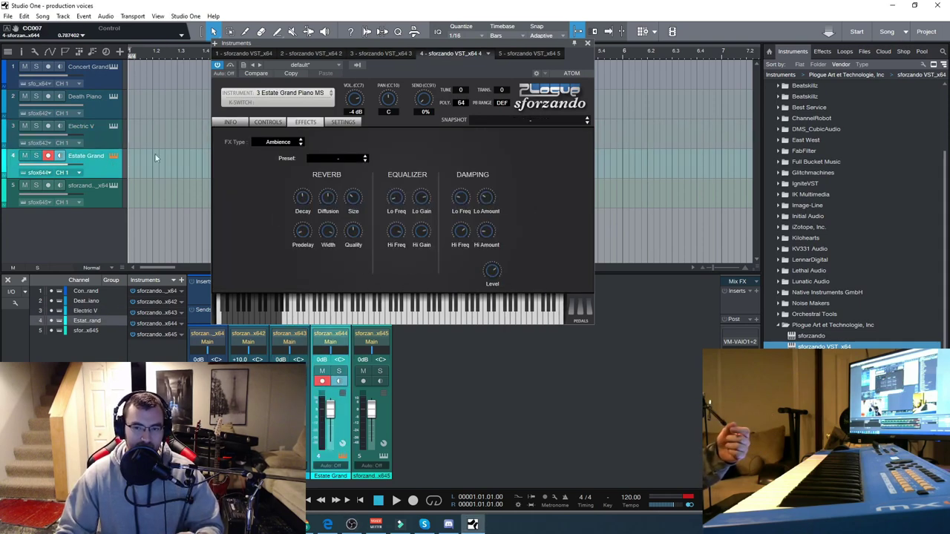
{"action": "left_click", "coordinate": [231, 122]}
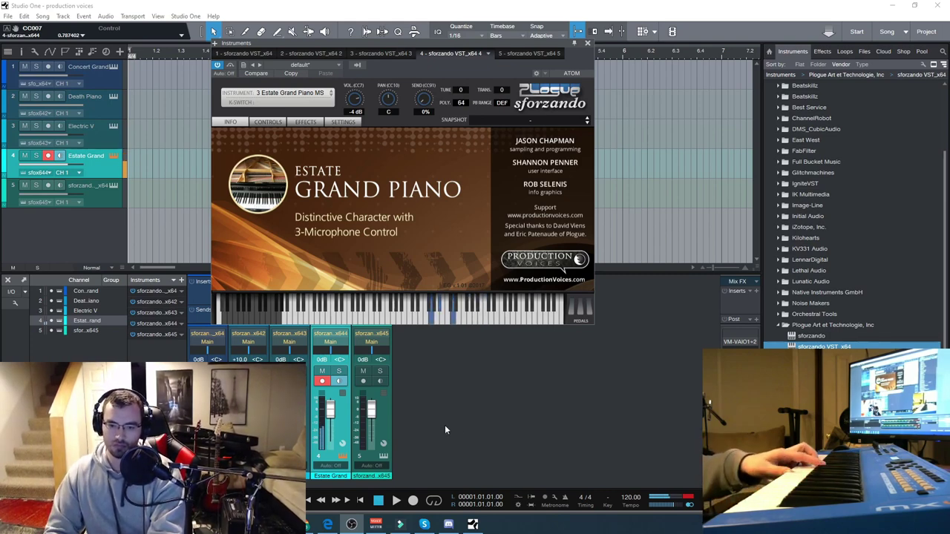
{"action": "left_click_drag", "start_coordinate": [331, 419], "coordinate": [332, 413]}
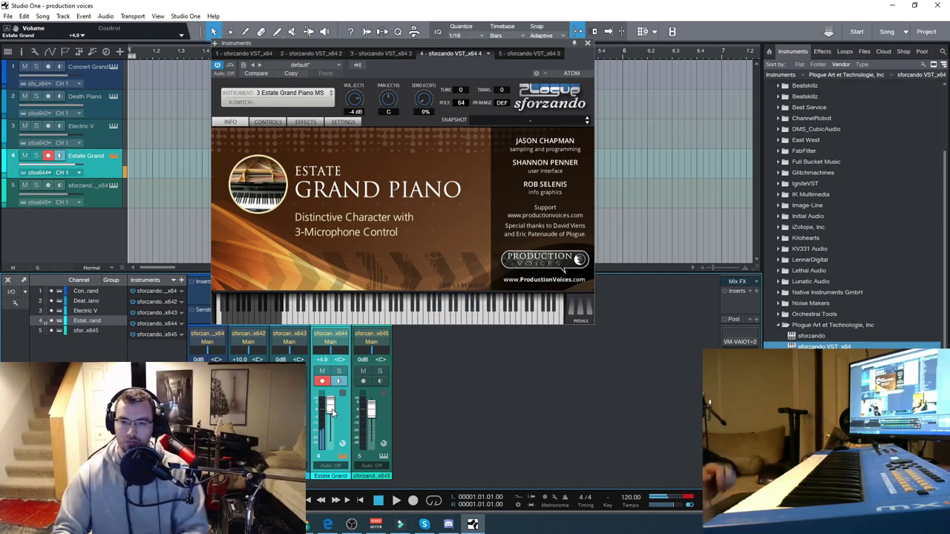
- Review the Estate Grand's microphone and noise controls and its effects, and return to its info page
{"action": "left_click", "coordinate": [269, 122]}
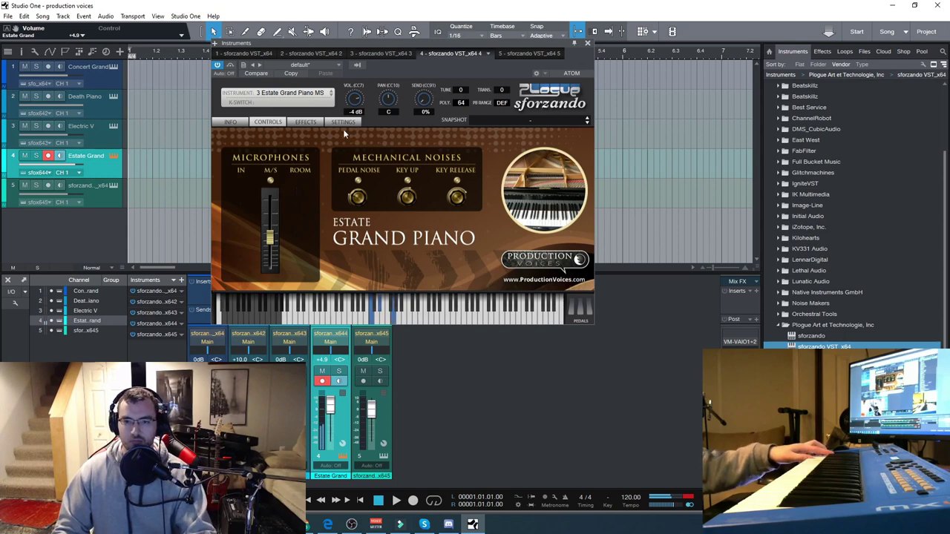
{"action": "left_click", "coordinate": [306, 123]}
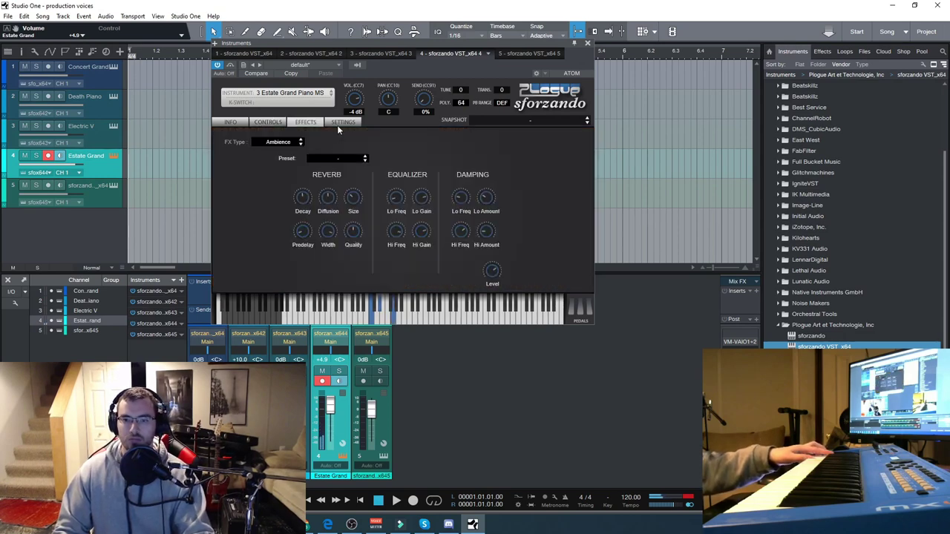
{"action": "left_click", "coordinate": [231, 121]}
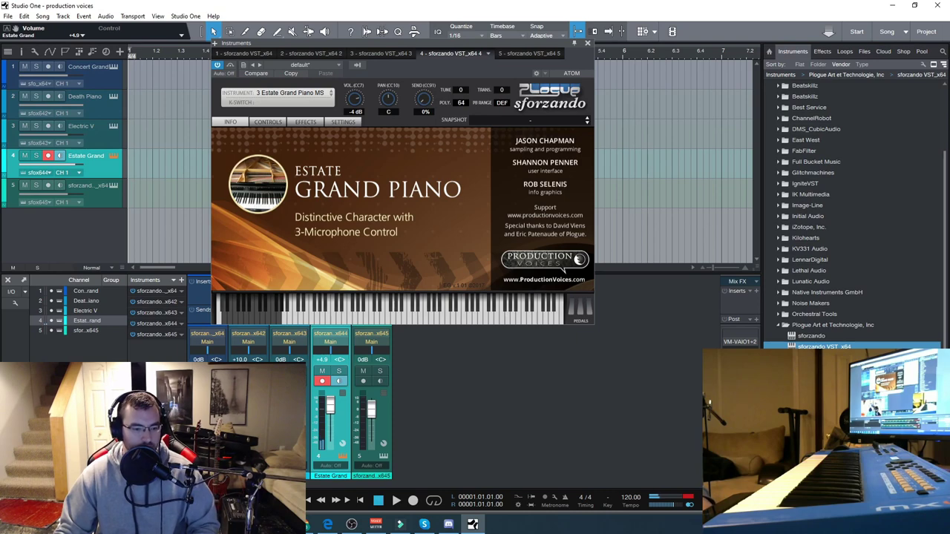
{"action": "key", "text": "alt+Tab"}
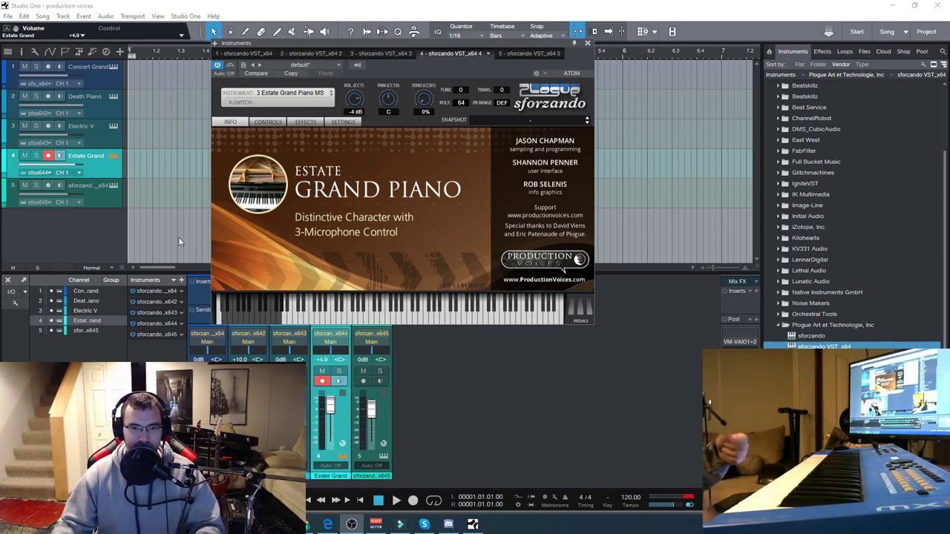
- Compare the Production Grand Compact on the fifth track with the Concert Grand Compact, ending on the Production Grand's controls
{"action": "left_click", "coordinate": [112, 198]}
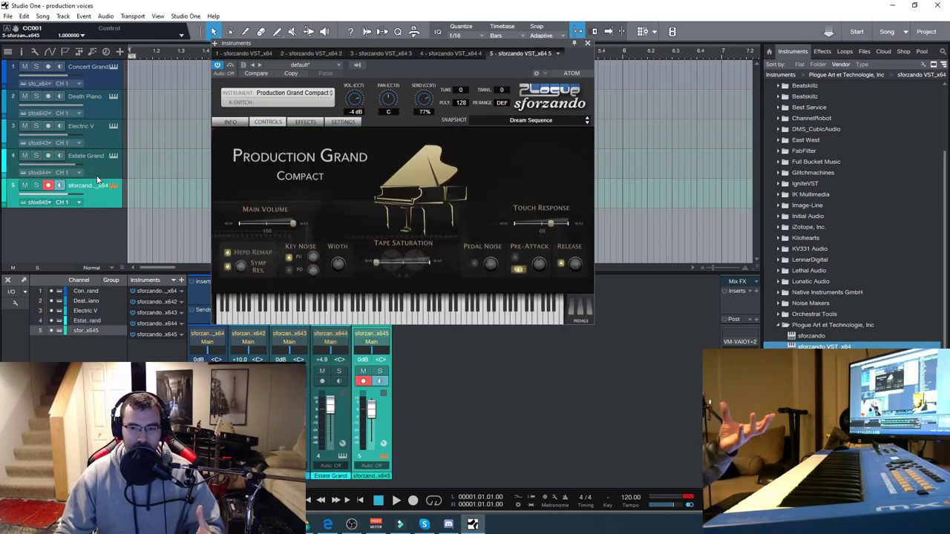
{"action": "left_click", "coordinate": [104, 83]}
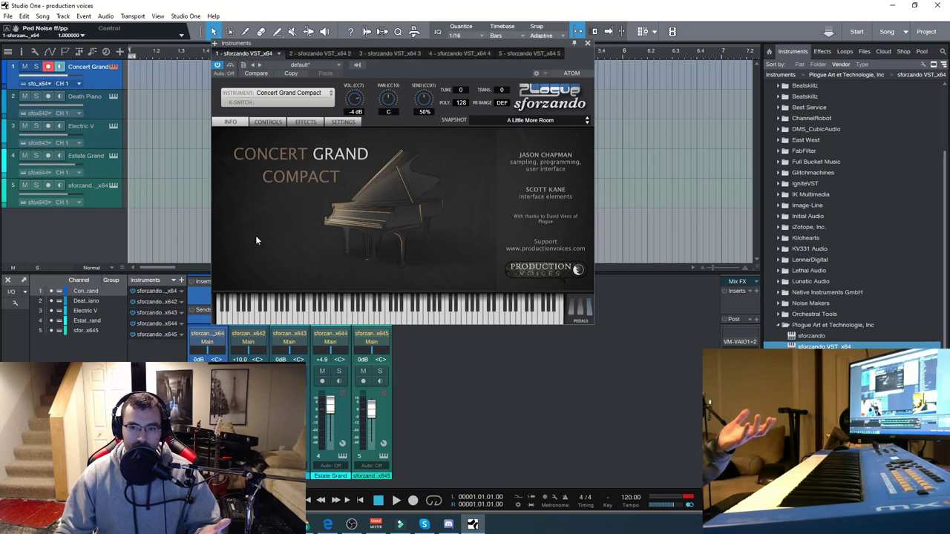
{"action": "left_click", "coordinate": [104, 201]}
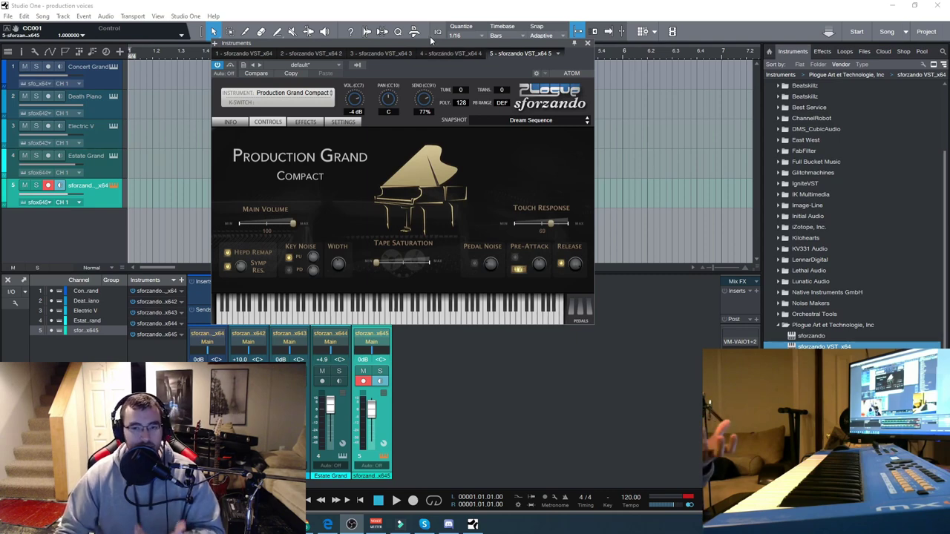
{"action": "left_click_drag", "start_coordinate": [424, 42], "coordinate": [422, 44]}
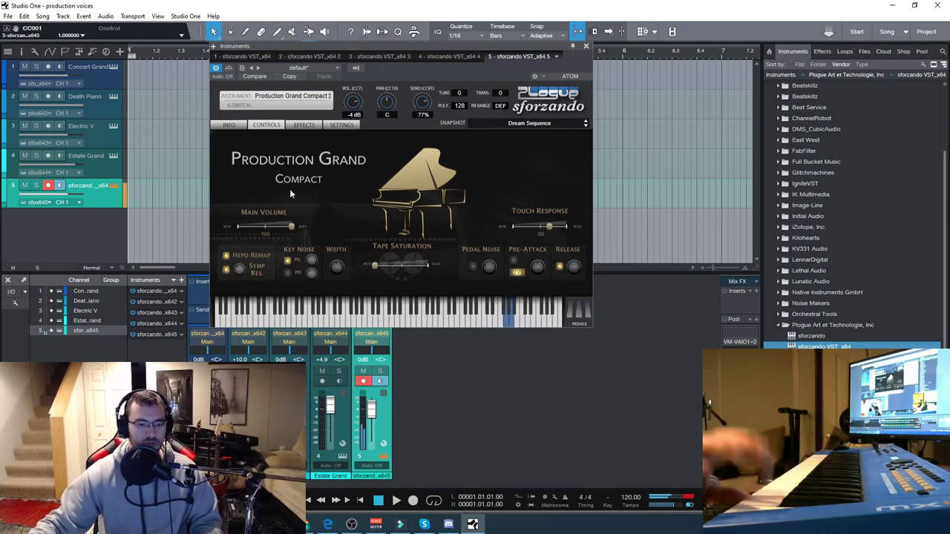
- Revisit the Estate Grand, Electric V, Death Piano and Concert Grand tracks in turn for a final comparison of their instruments
{"action": "left_click", "coordinate": [101, 166]}
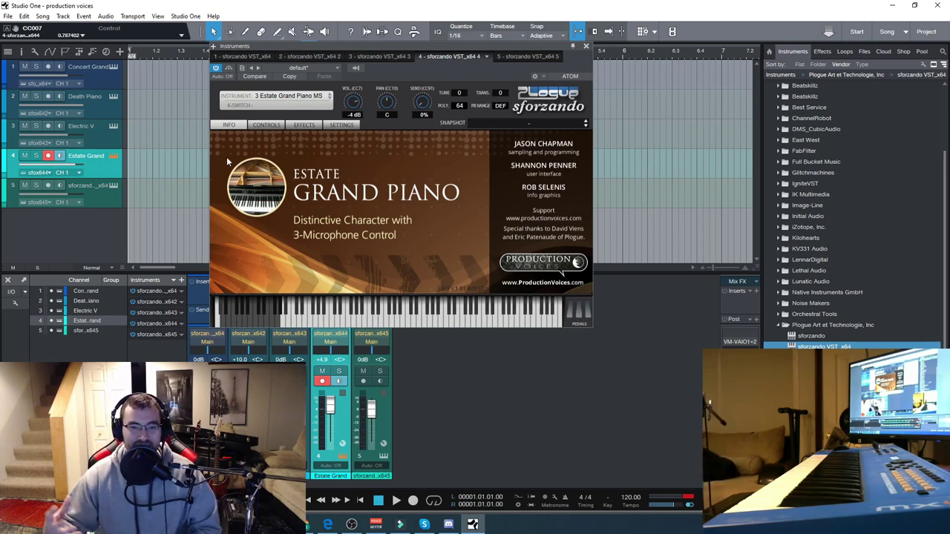
{"action": "left_click", "coordinate": [98, 143]}
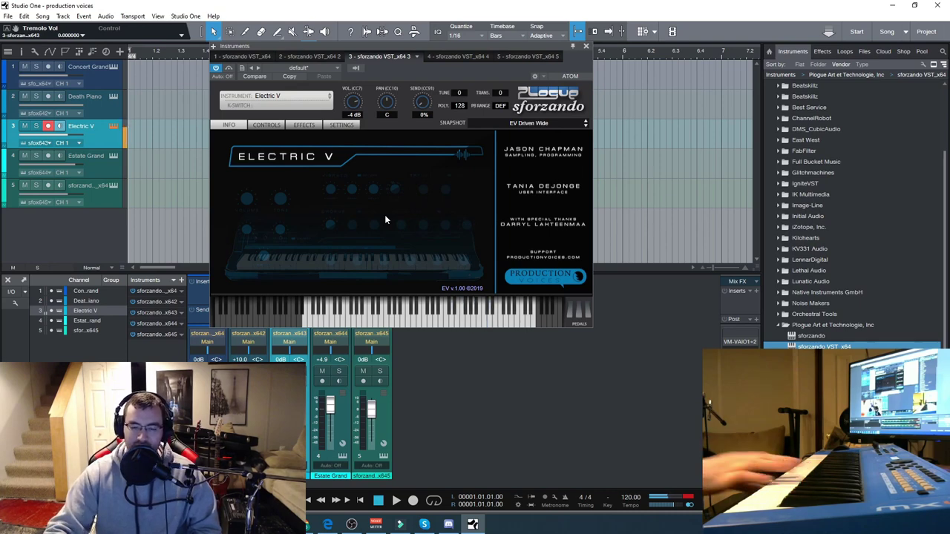
{"action": "left_click", "coordinate": [105, 112]}
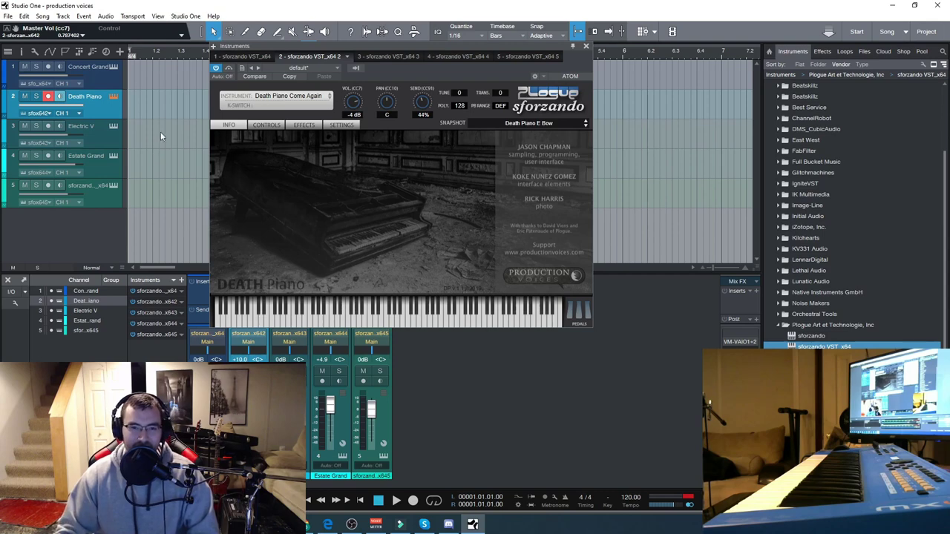
{"action": "left_click", "coordinate": [98, 77]}
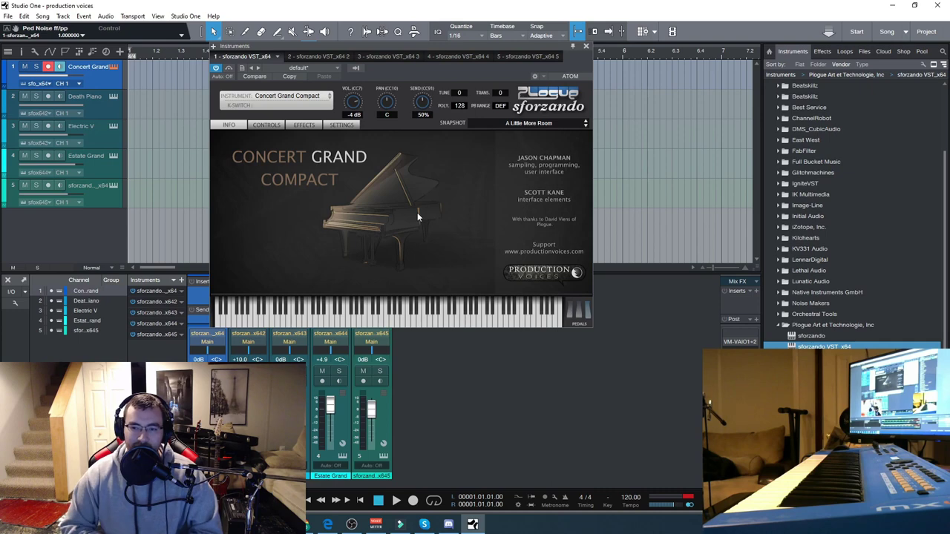
{"action": "left_click_drag", "start_coordinate": [405, 45], "coordinate": [396, 49]}
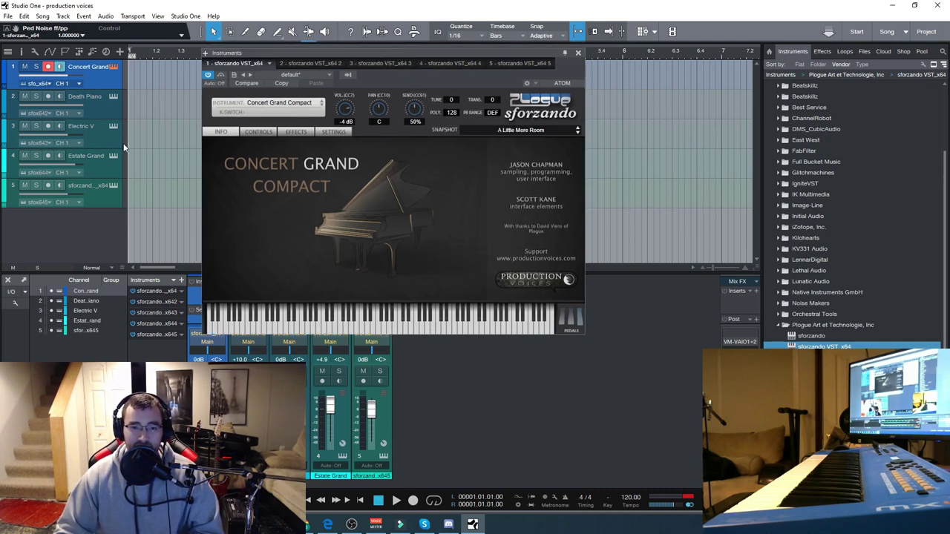